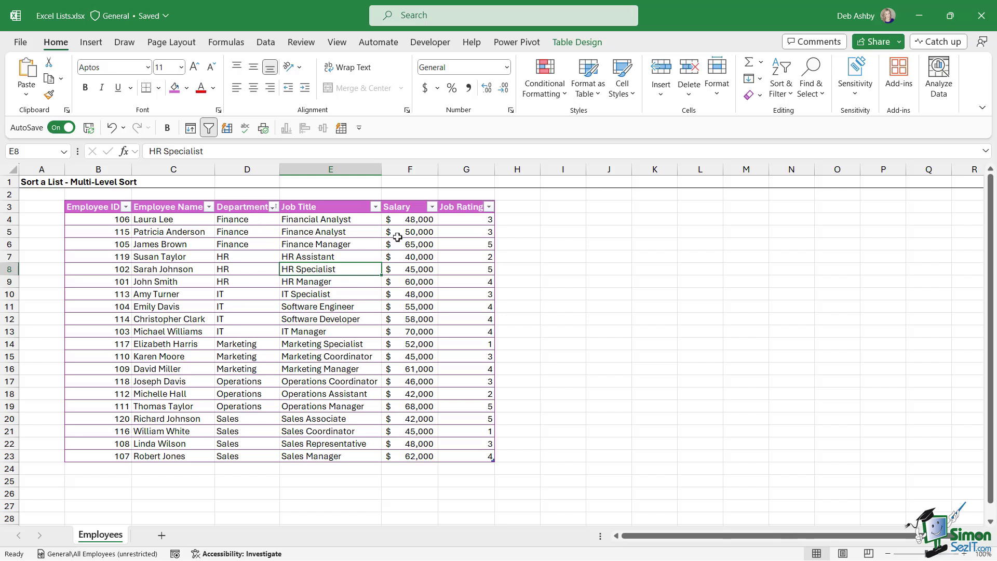
Step: Sort the employee table by Salary from Largest to Smallest using the Salary header's filter arrow
click(432, 207)
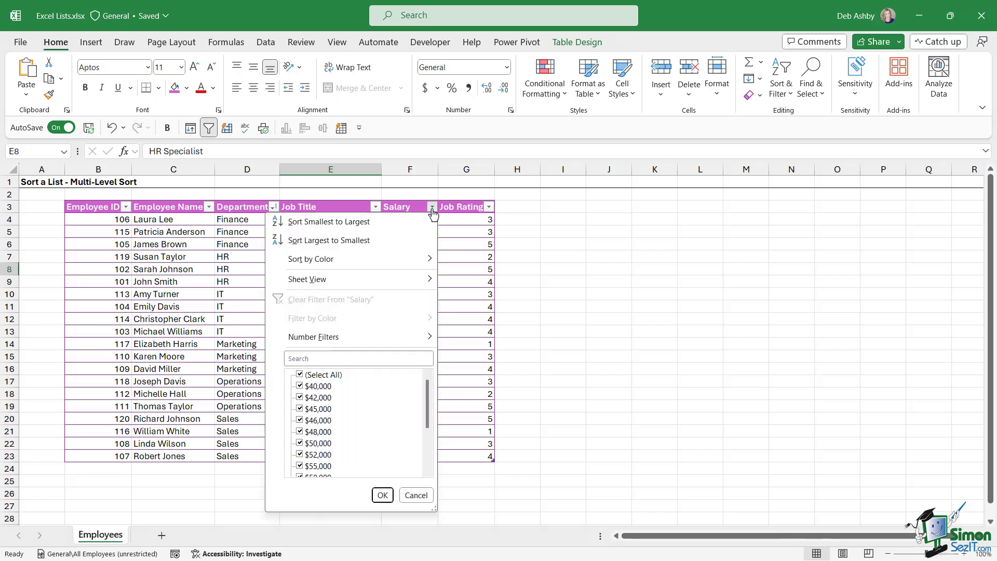
click(369, 240)
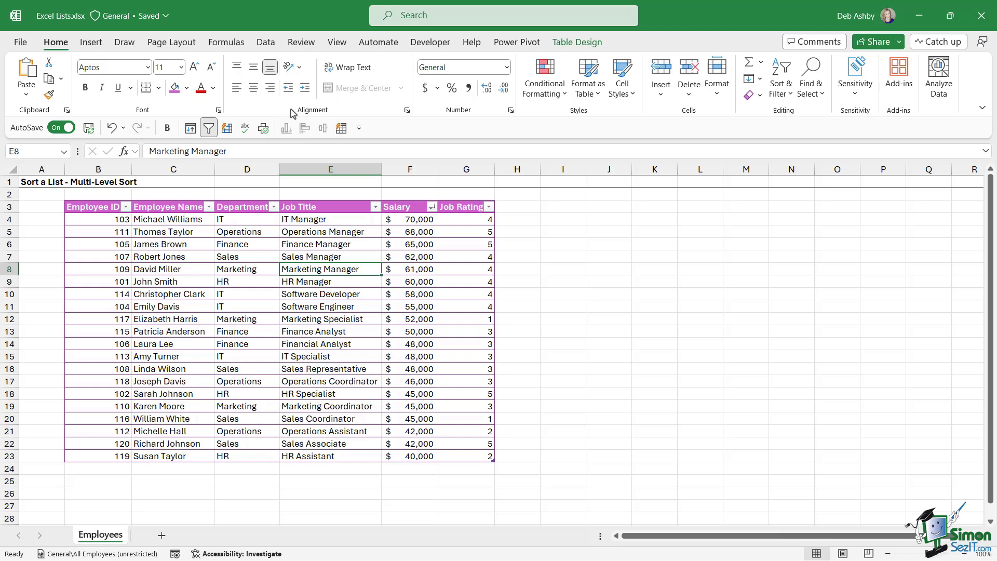
Step: Open the Sort dialog from the Data tab and move it aside so the table shows
click(266, 44)
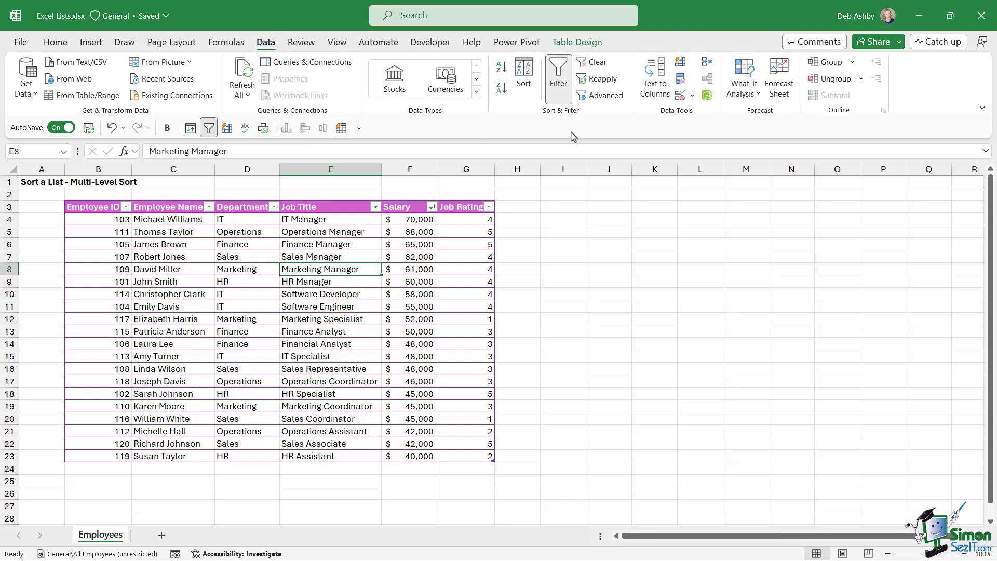
click(522, 82)
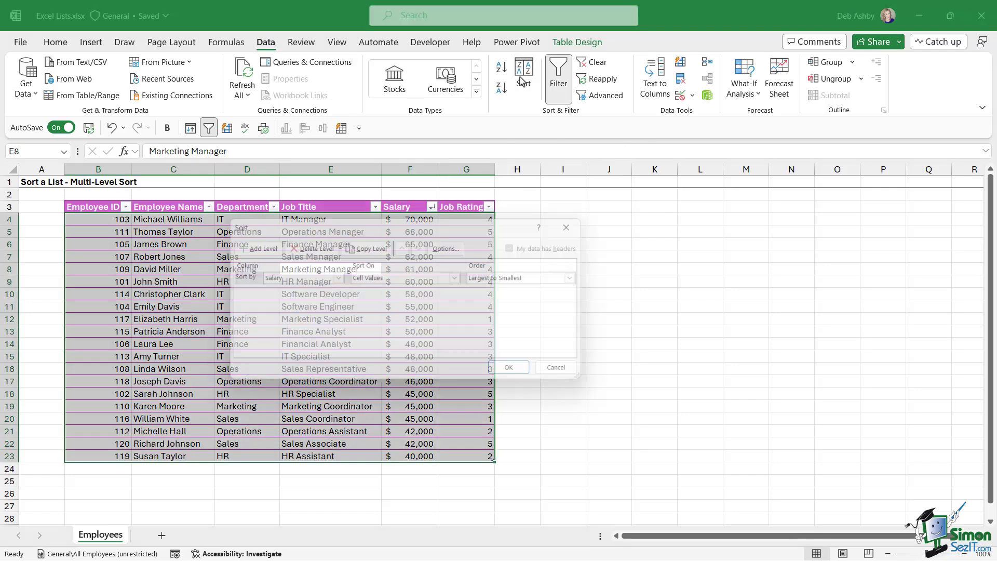
drag(387, 232, 357, 283)
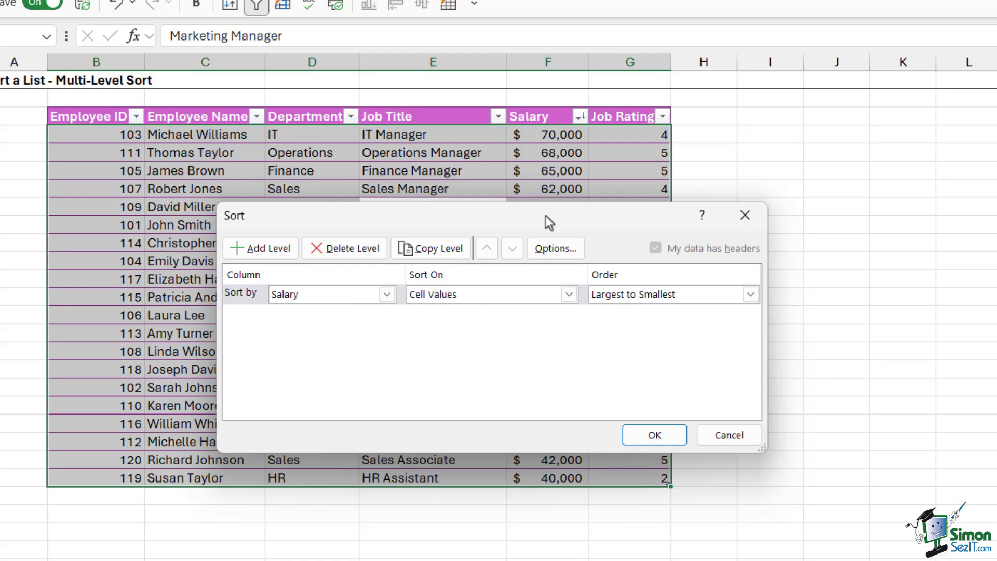
mouse_move(544, 210)
mouse_down()
mouse_move(522, 273)
mouse_move(544, 195)
mouse_up()
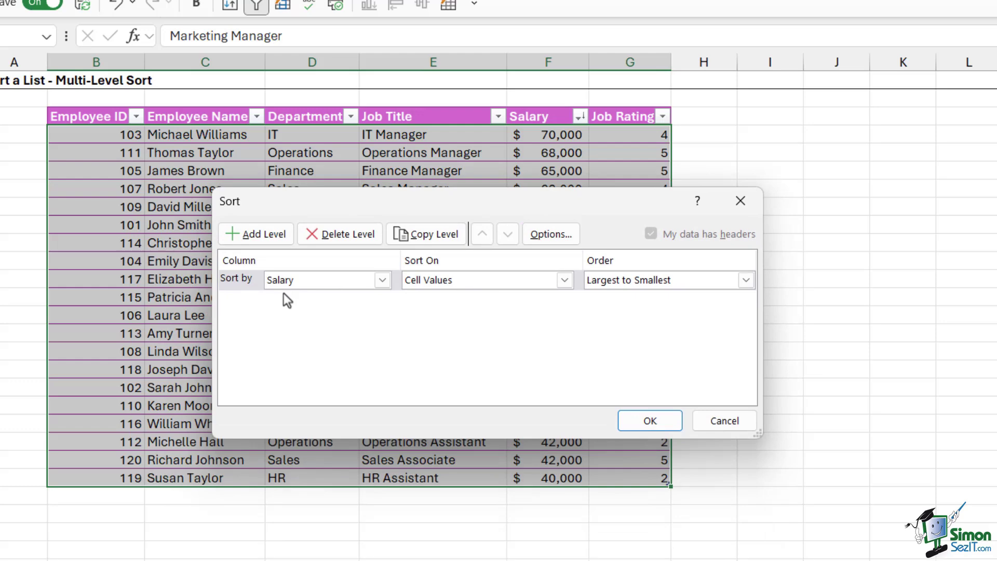
Step: Change the first sort level from Salary to Department, ordered A to Z
click(382, 281)
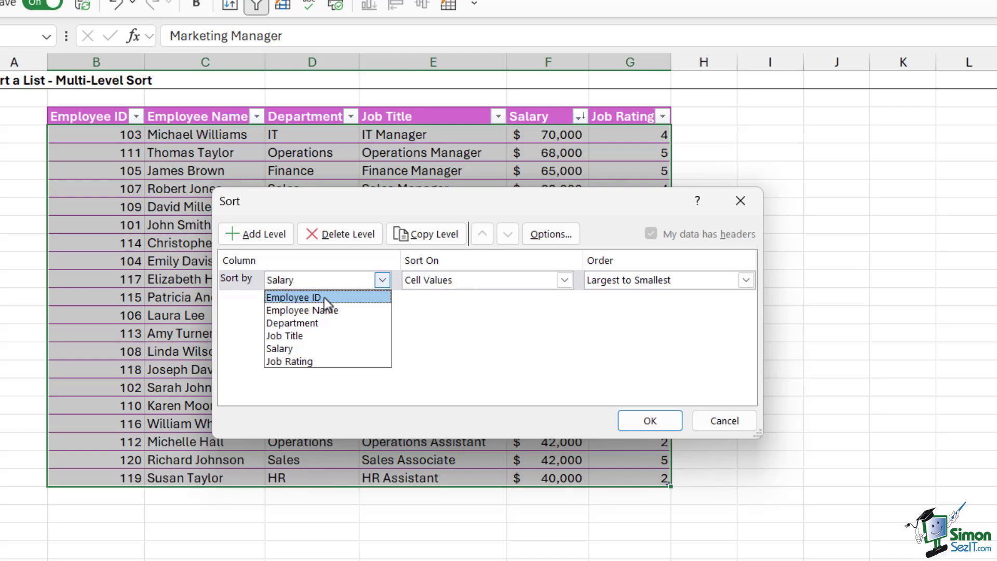
click(310, 323)
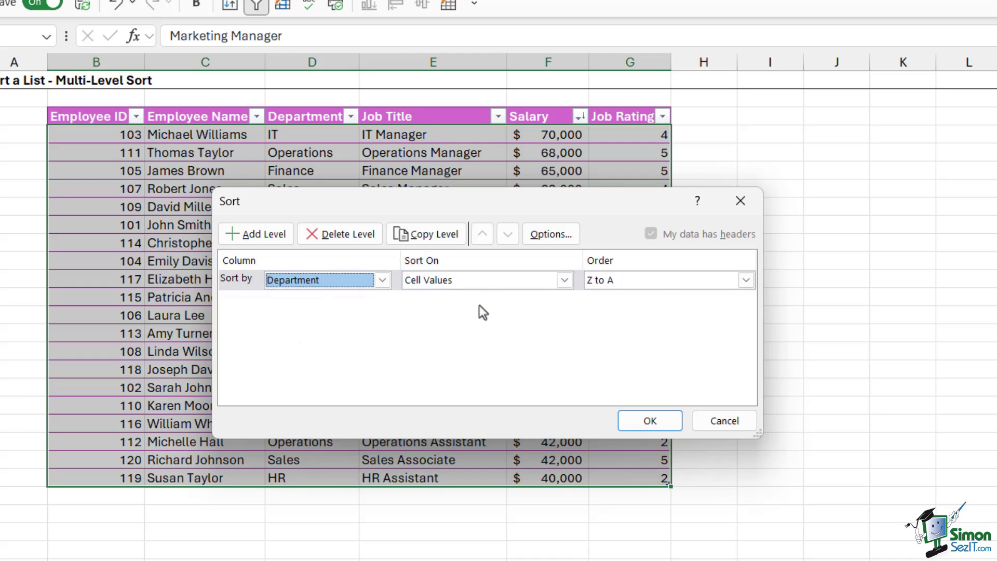
click(746, 280)
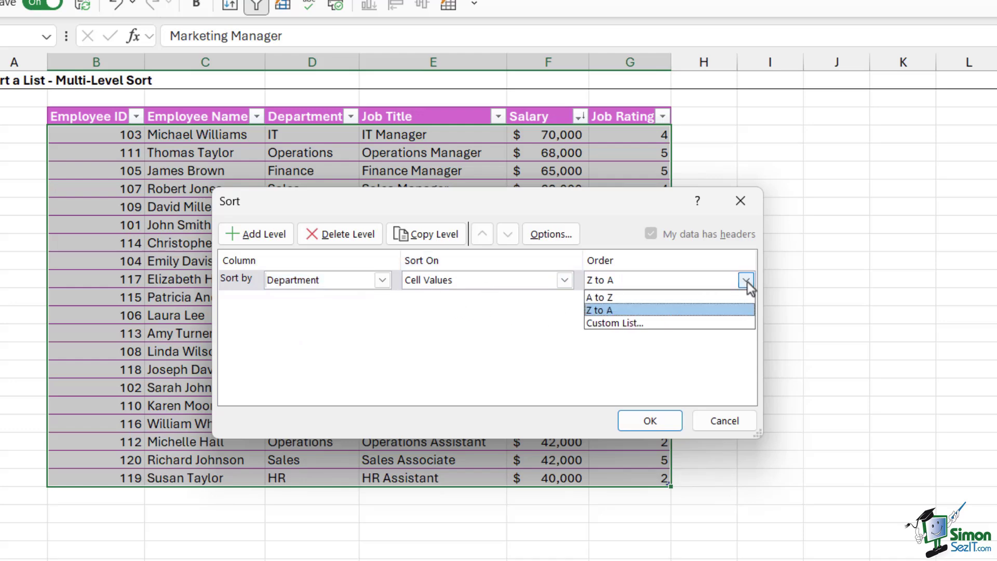
click(624, 297)
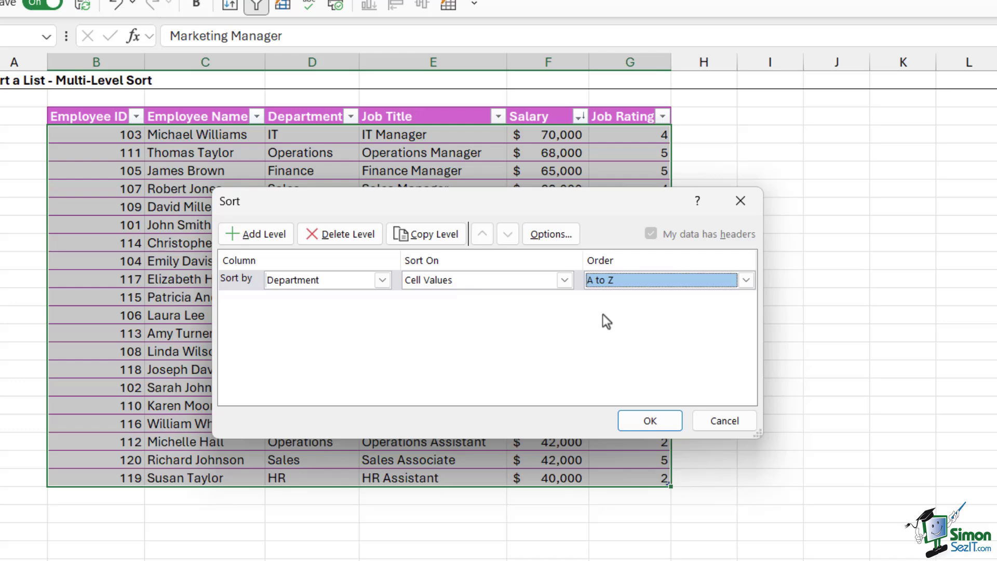
Step: Add a Then by level sorting Salary from Largest to Smallest
click(258, 234)
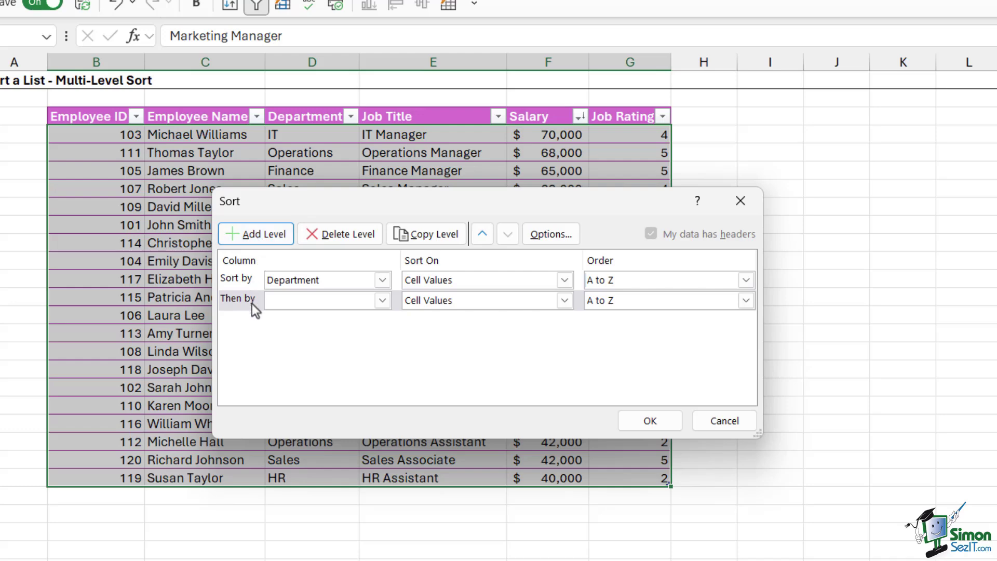
click(382, 301)
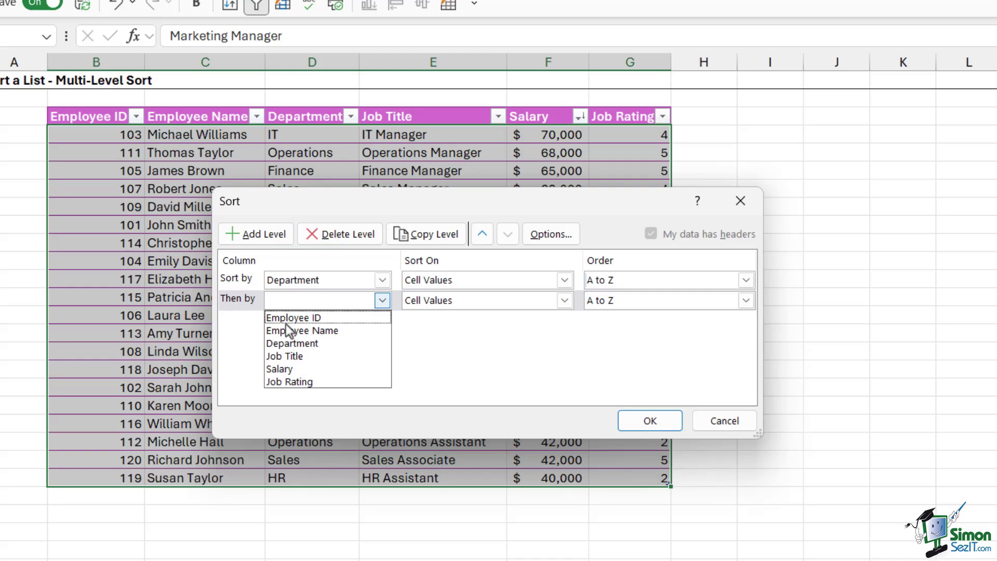
click(277, 369)
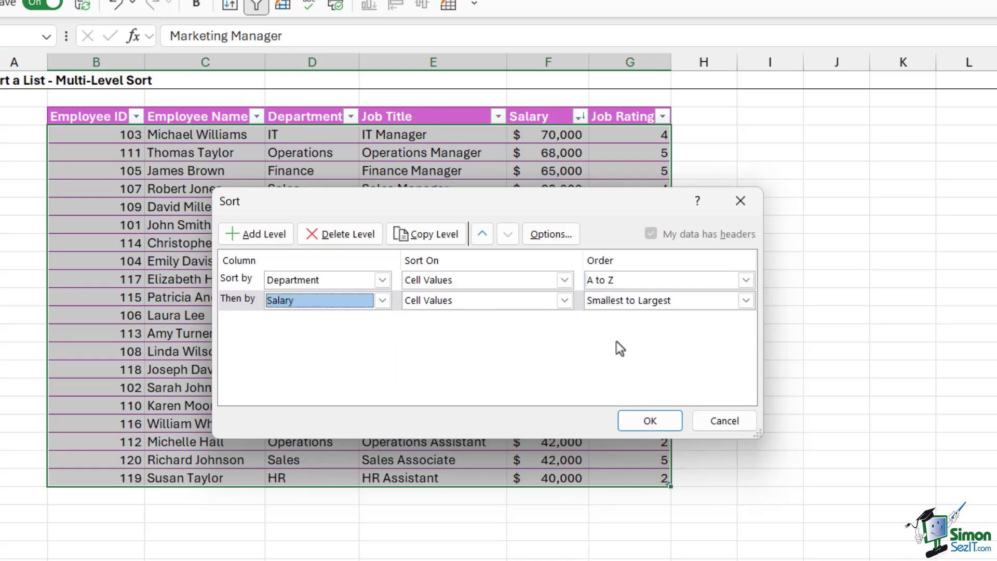
click(746, 300)
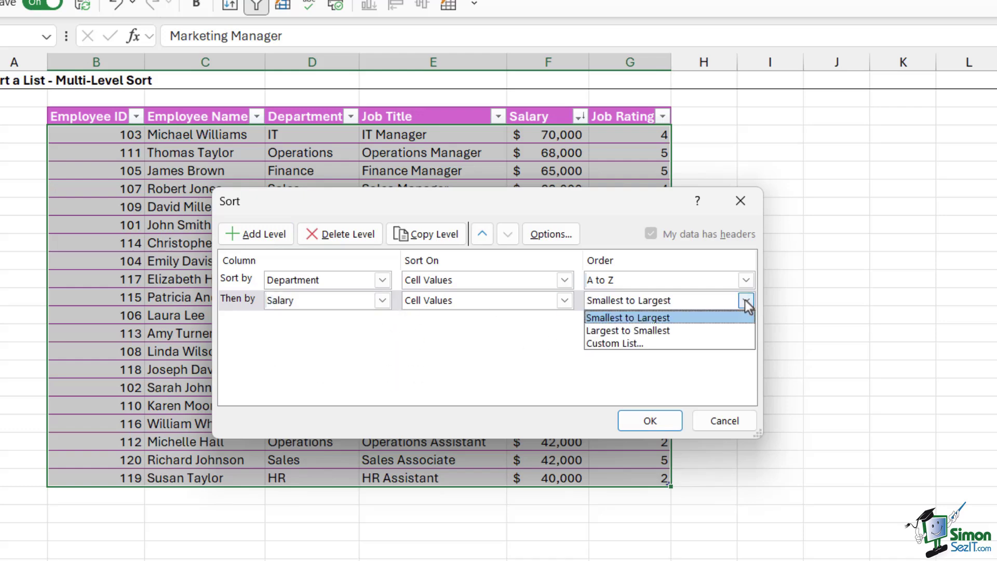
click(674, 333)
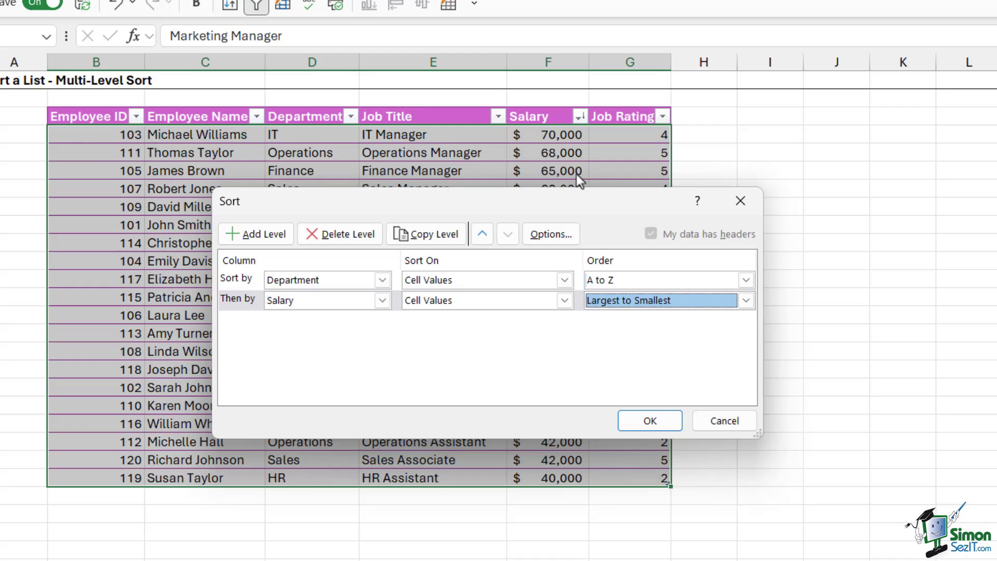
Step: Add a third level sorting Job Rating from Largest to Smallest
click(269, 232)
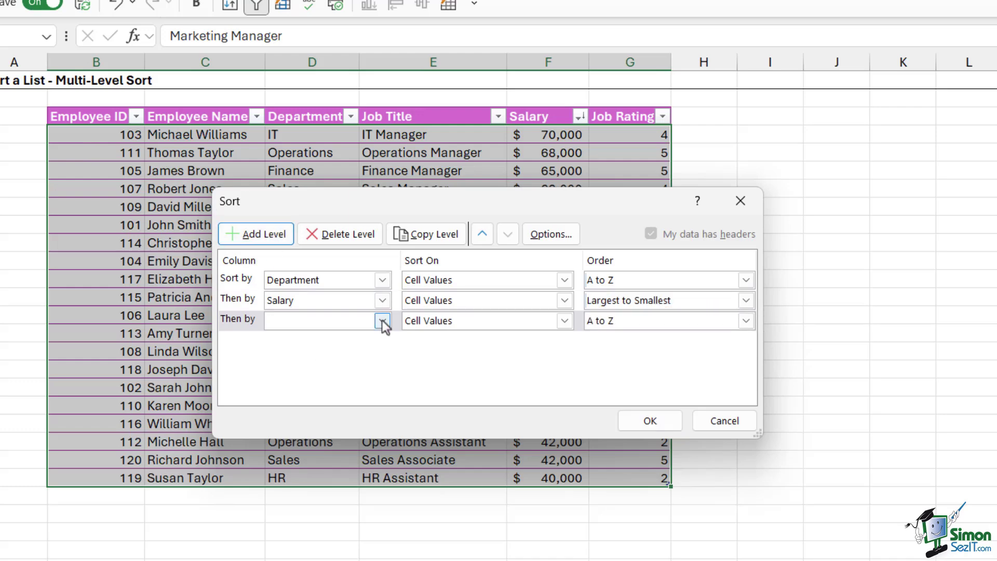
click(382, 320)
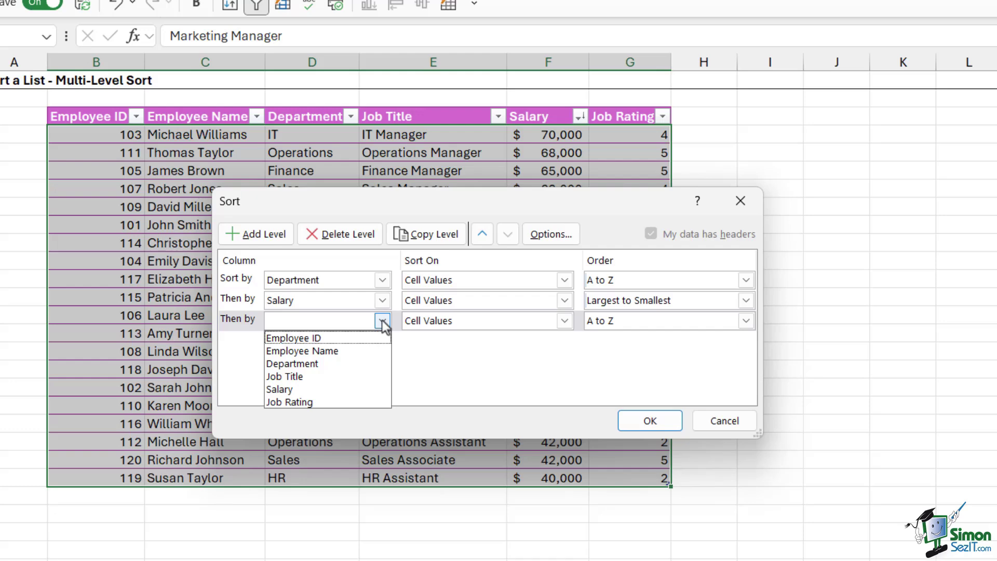
click(316, 402)
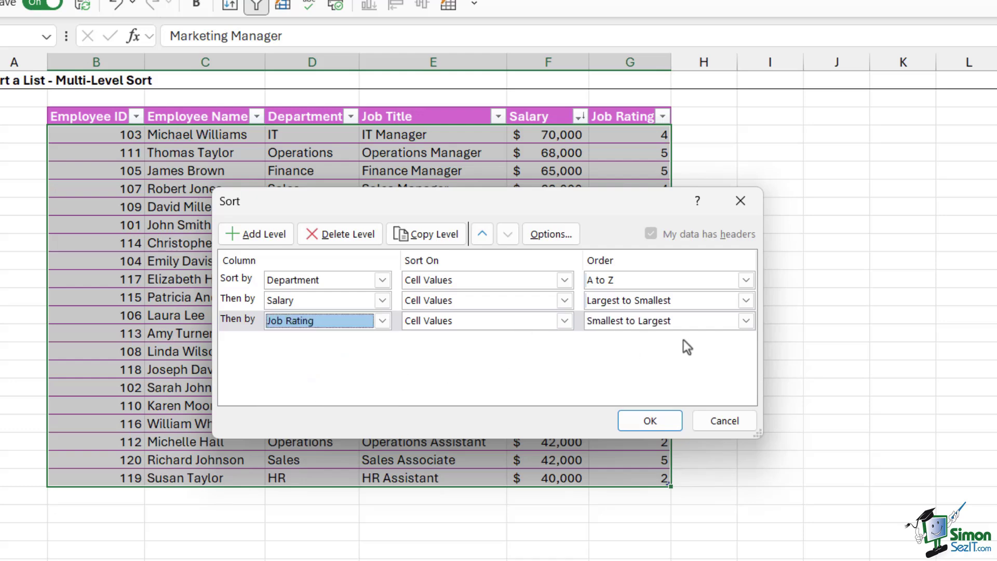
click(746, 320)
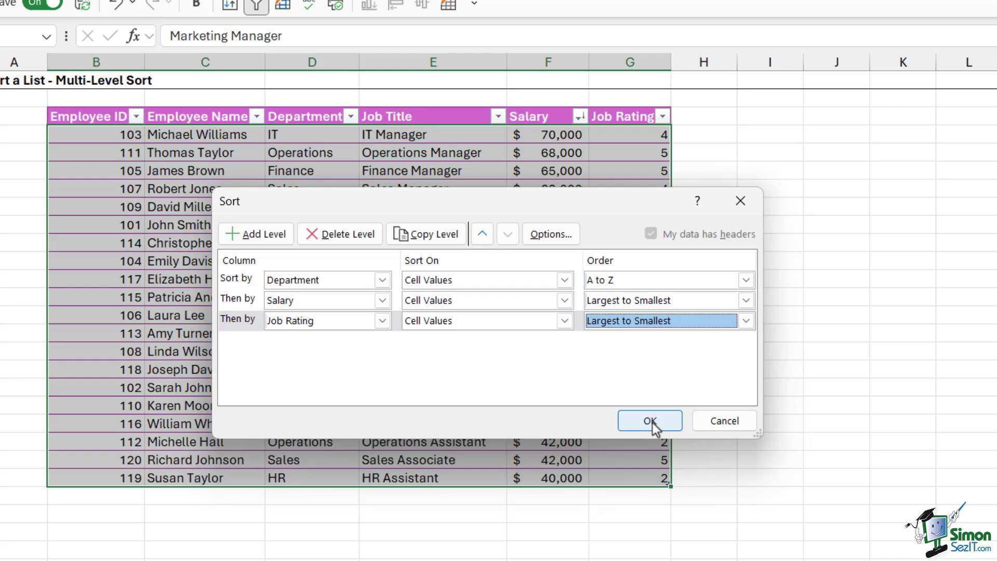
click(649, 420)
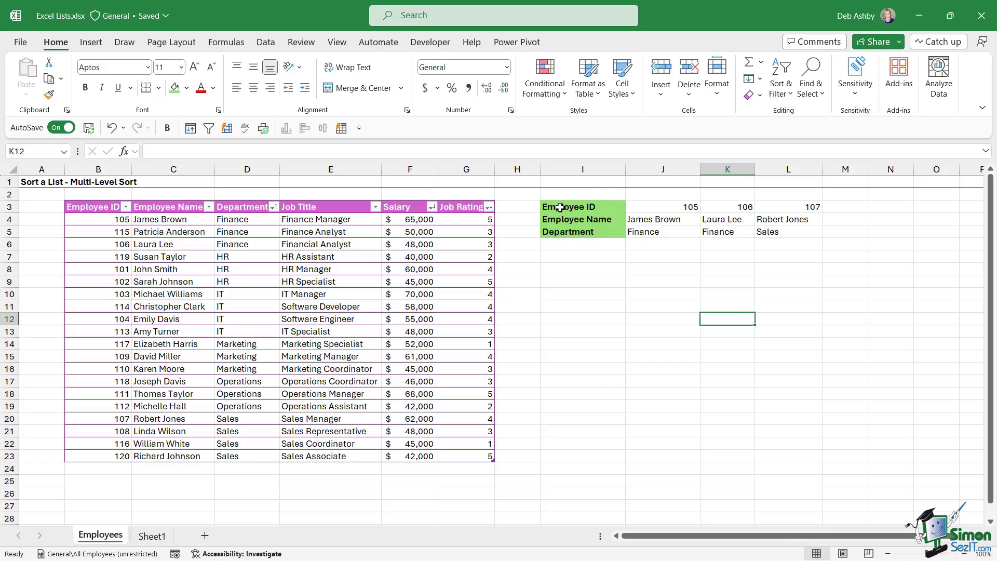
drag(560, 207, 802, 234)
click(684, 267)
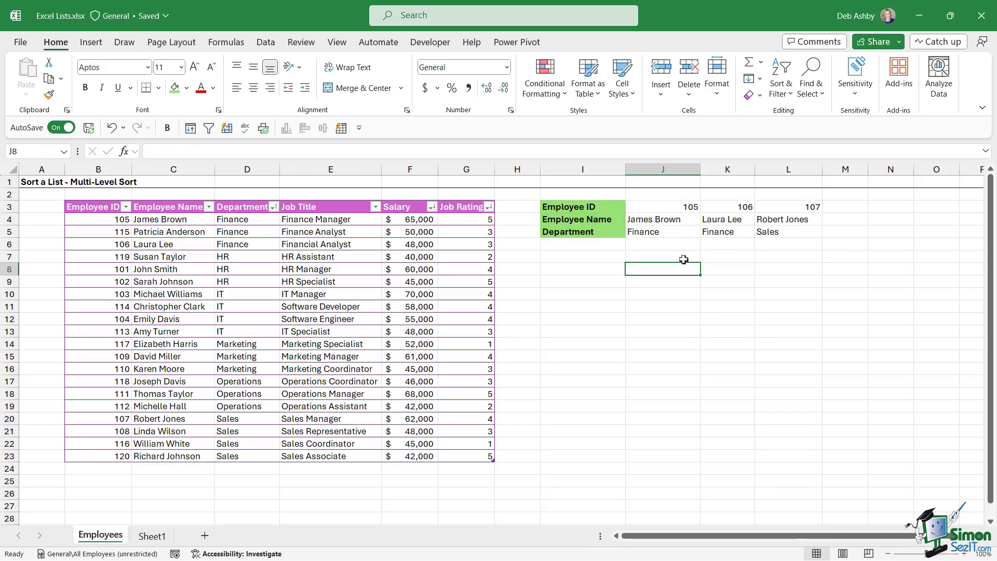
click(319, 244)
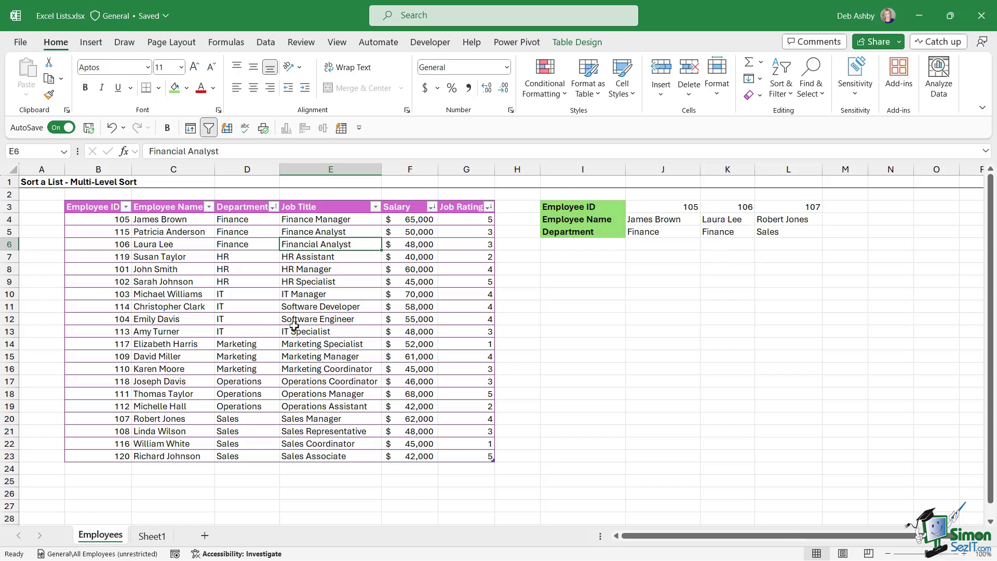
drag(570, 209, 565, 229)
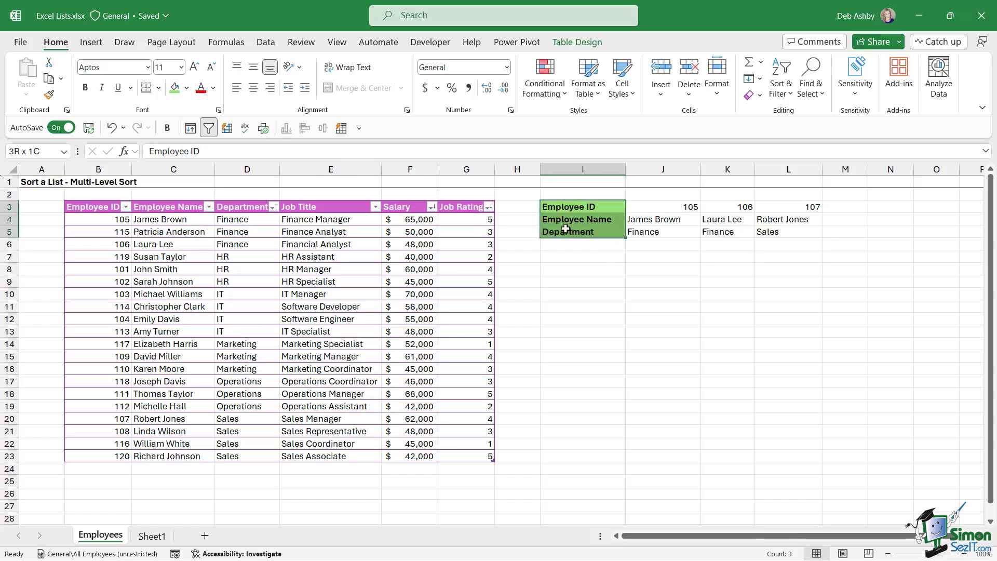
click(659, 291)
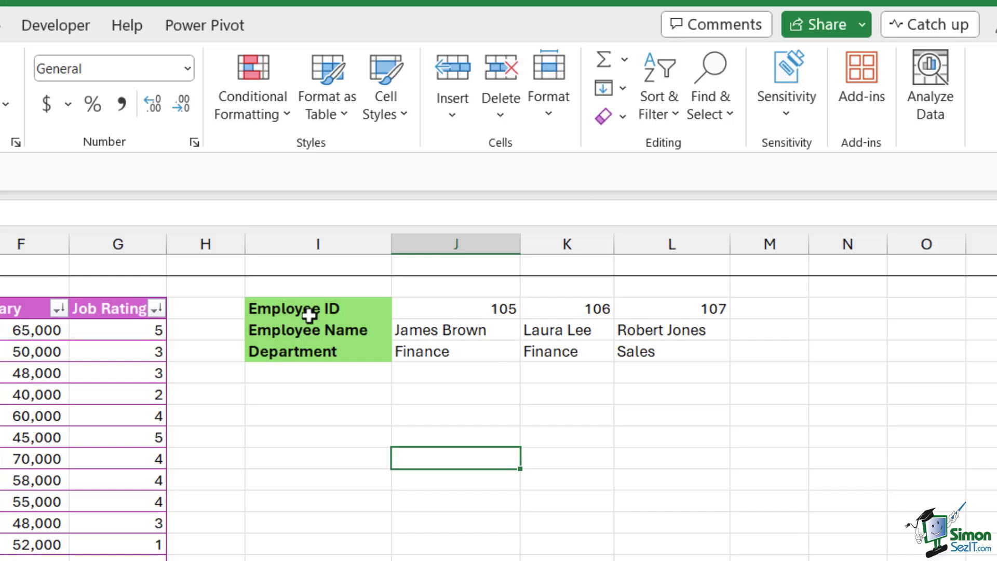
Step: Select only the block's values J3:L5, leaving out the labels, and open the Sort dialog
drag(436, 306, 684, 351)
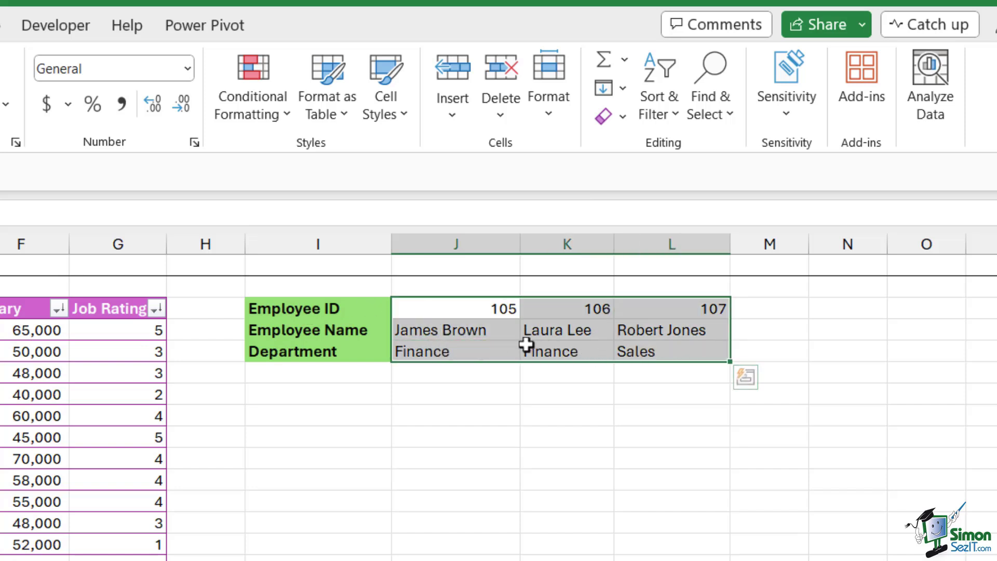
drag(276, 309, 664, 353)
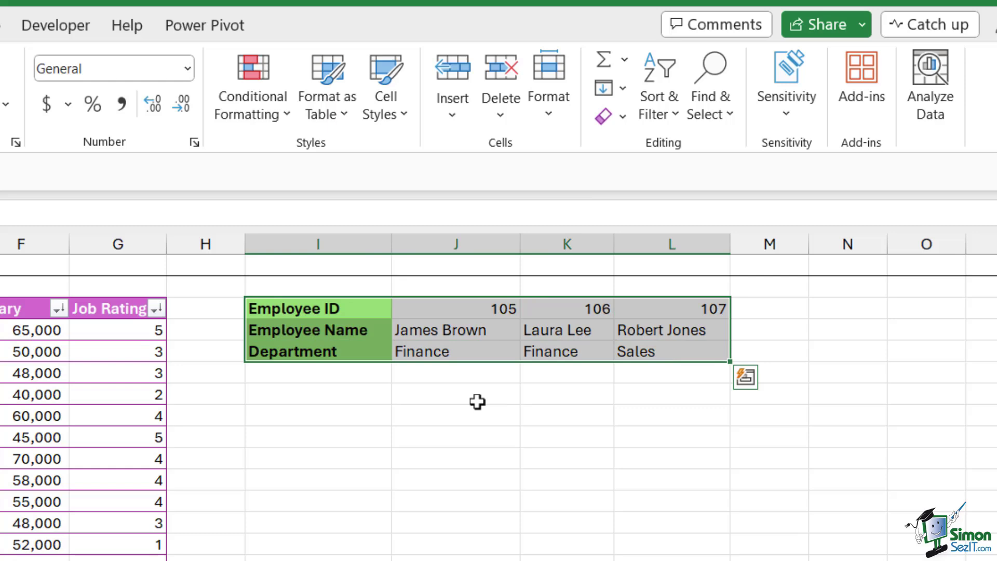
drag(445, 329, 675, 351)
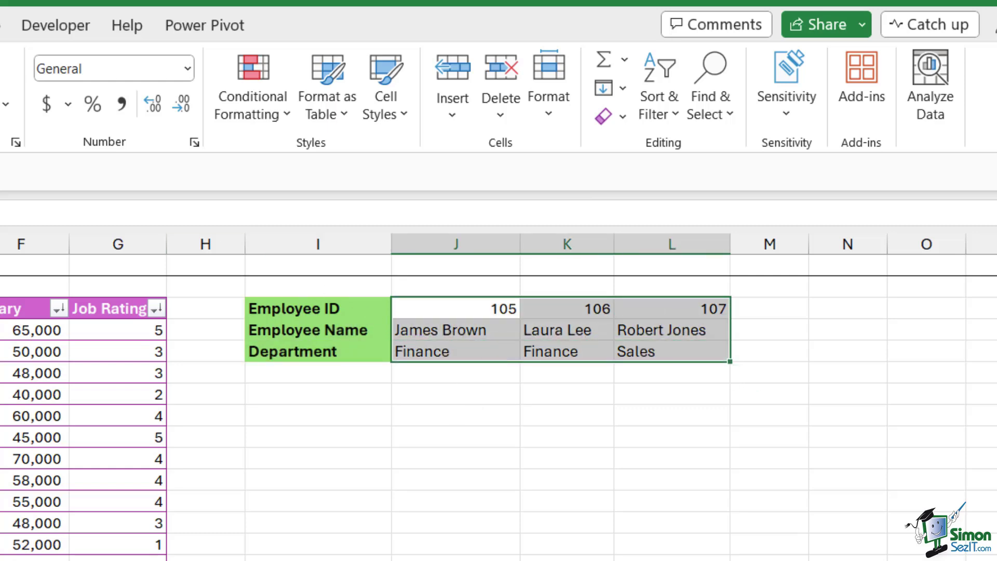
key(alt+a)
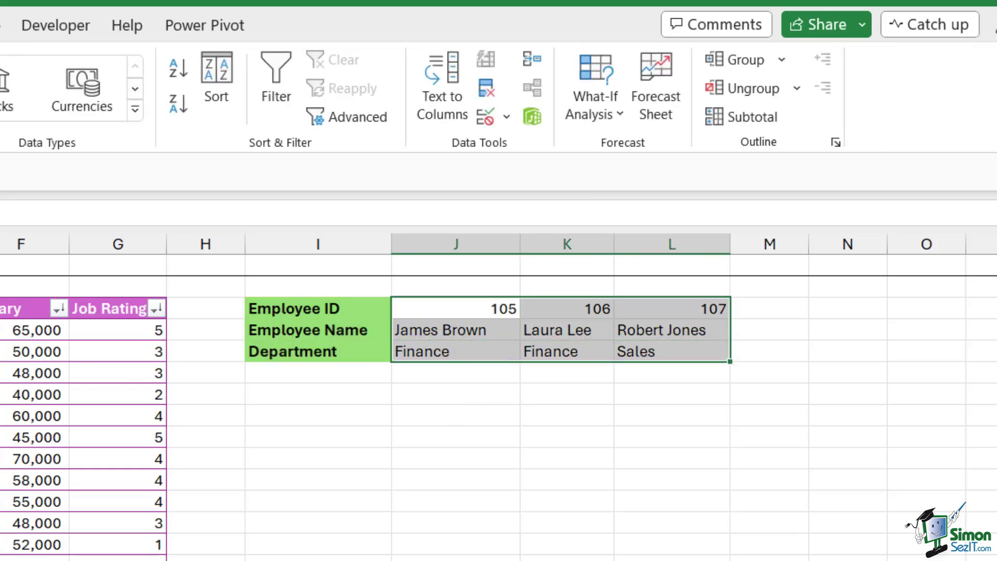
click(218, 83)
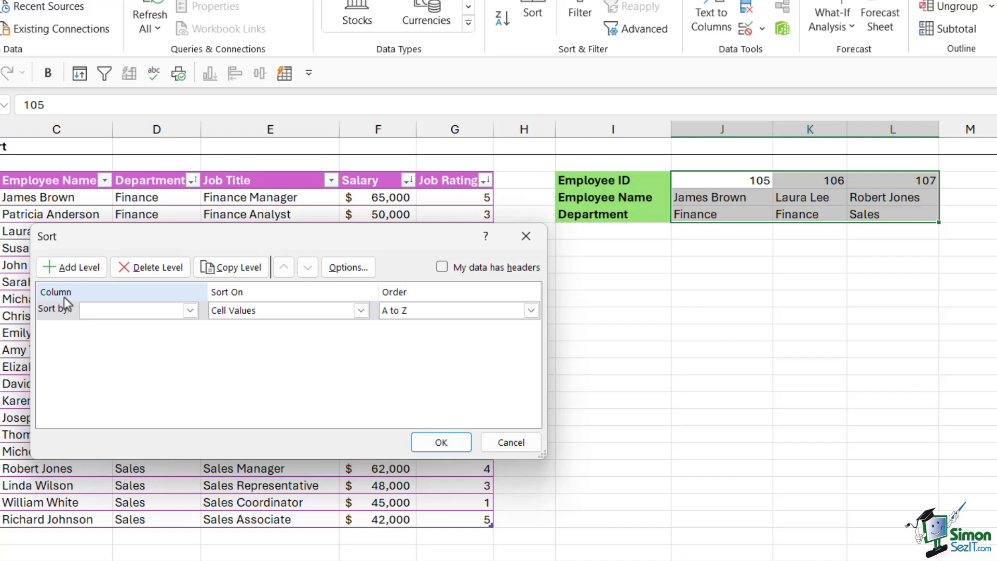
Step: Set the sort orientation to Sort left to right in the sort Options
click(333, 269)
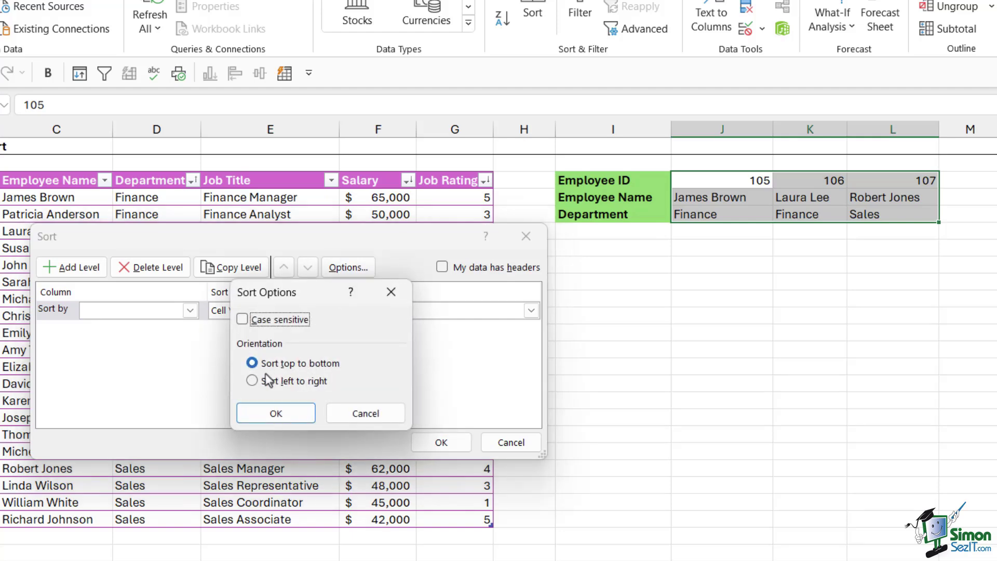
click(254, 380)
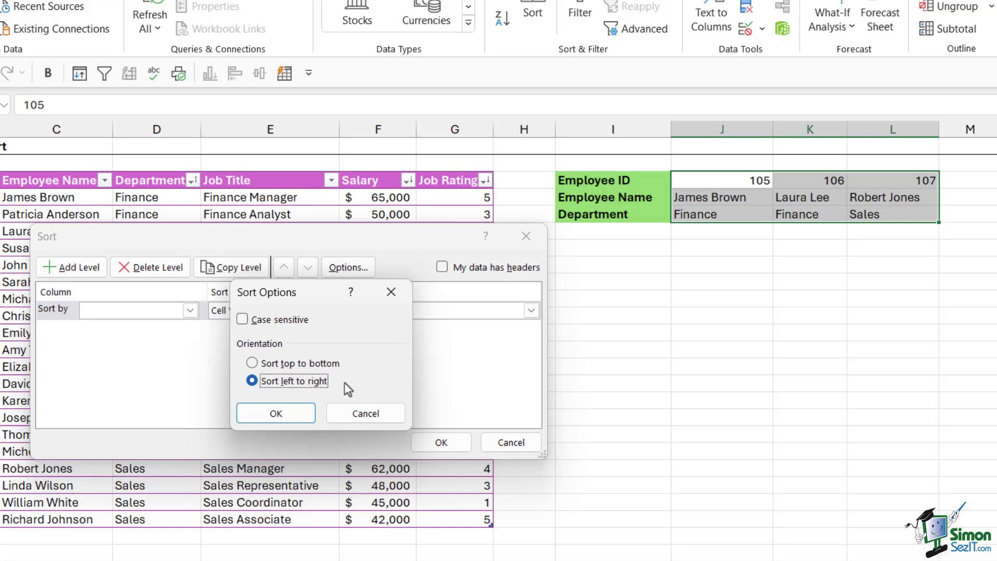
click(279, 415)
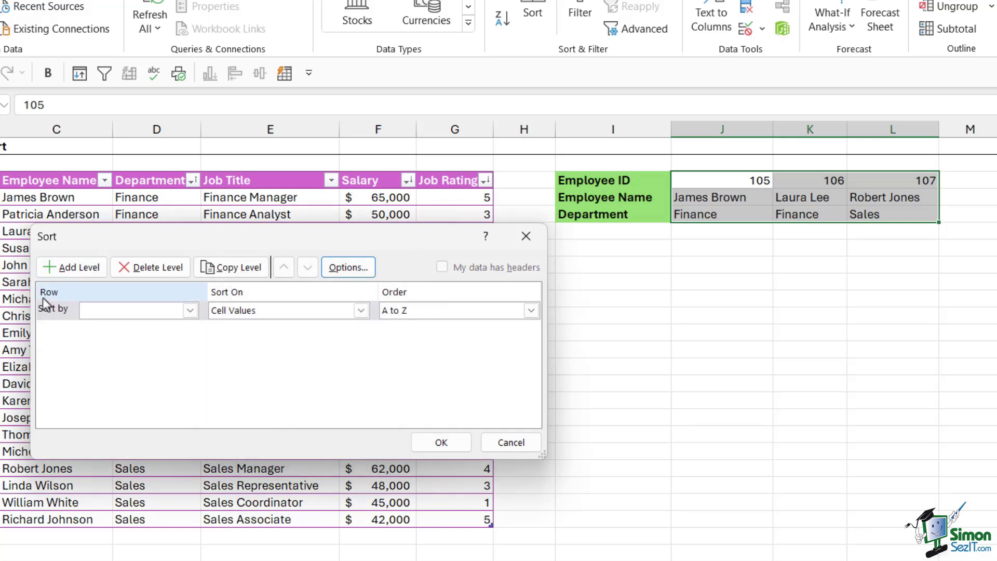
Step: Sort the block by Row 4 (names) Z to A, then select the name row to verify
click(190, 310)
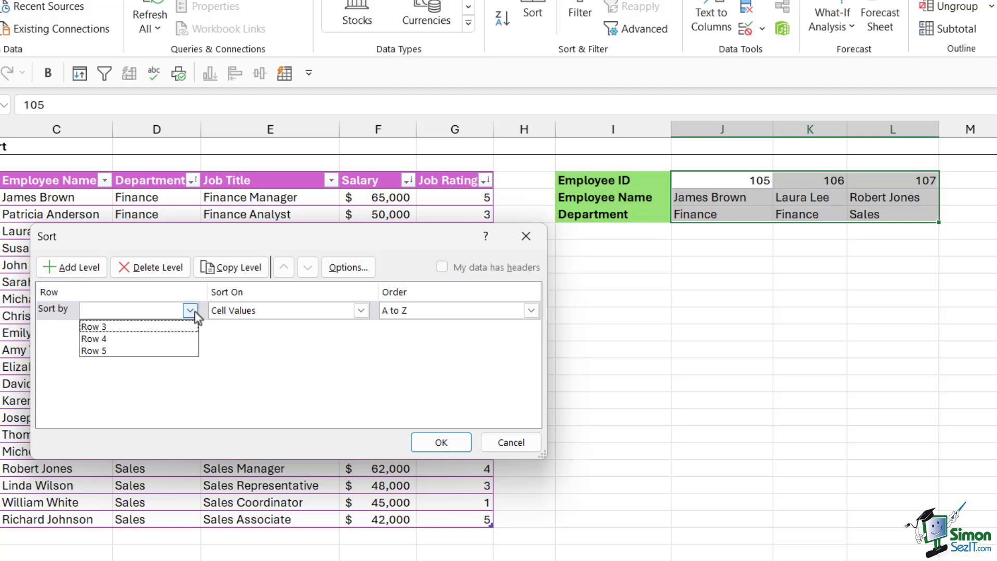
click(123, 342)
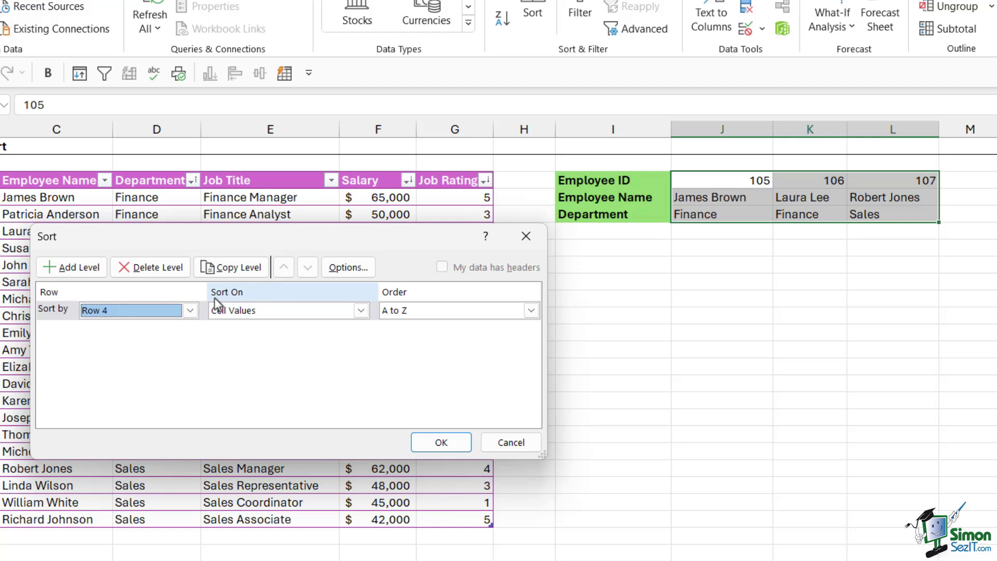
click(530, 310)
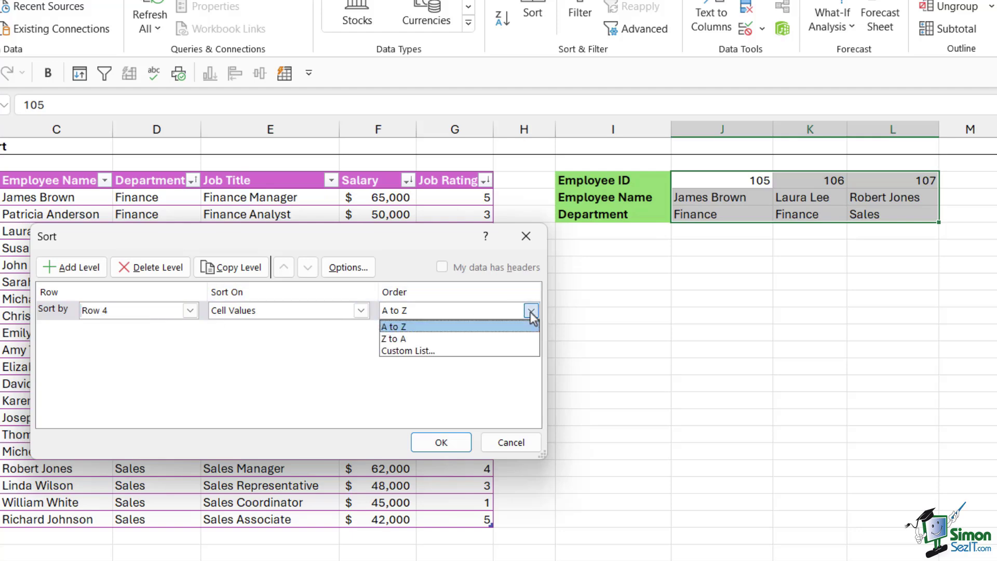
click(453, 338)
click(445, 441)
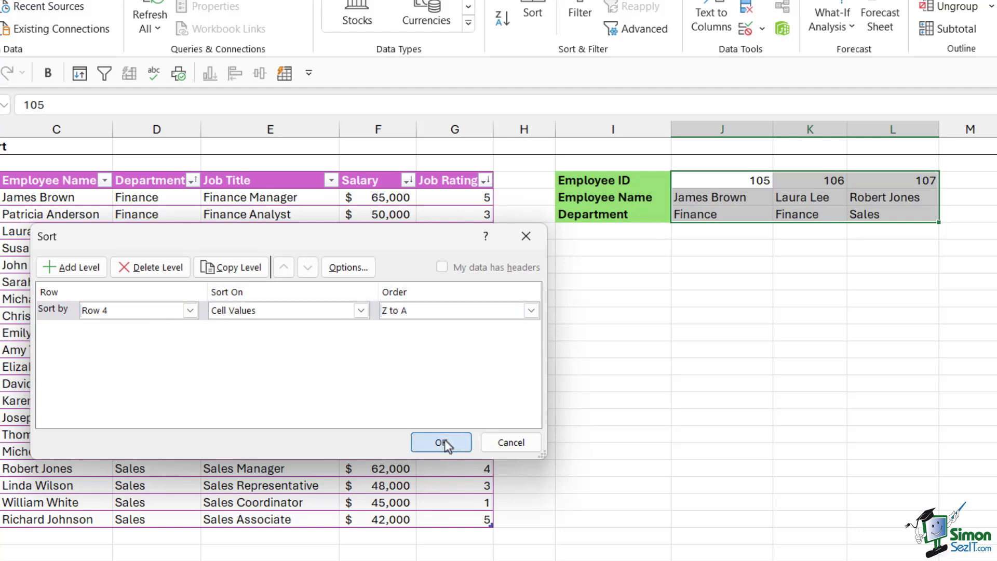
click(755, 281)
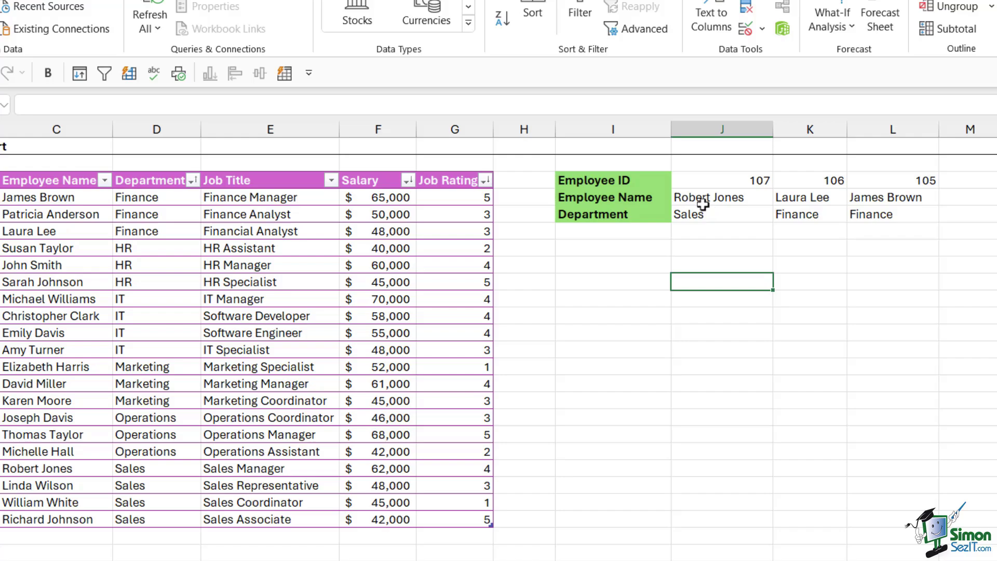
drag(680, 199, 888, 195)
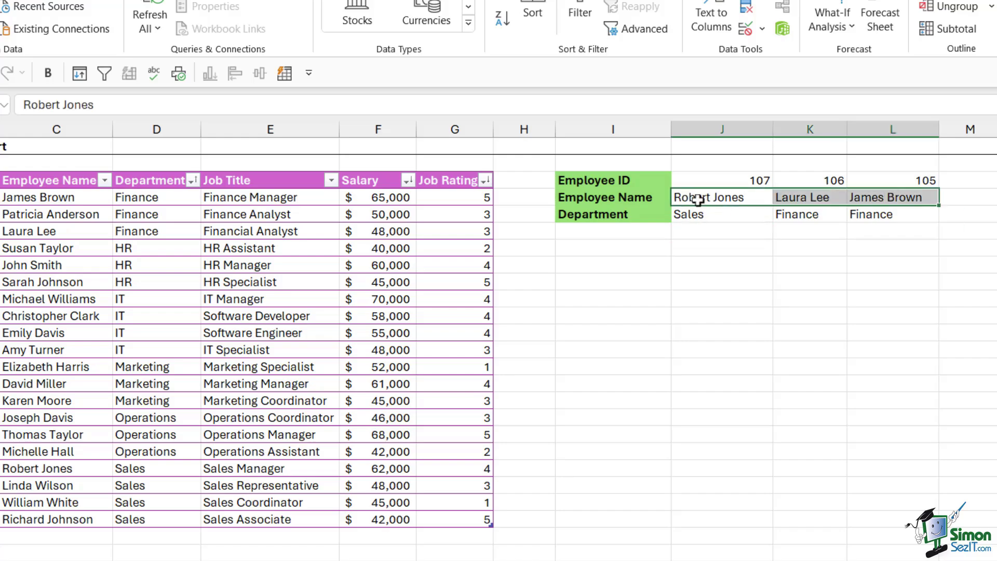